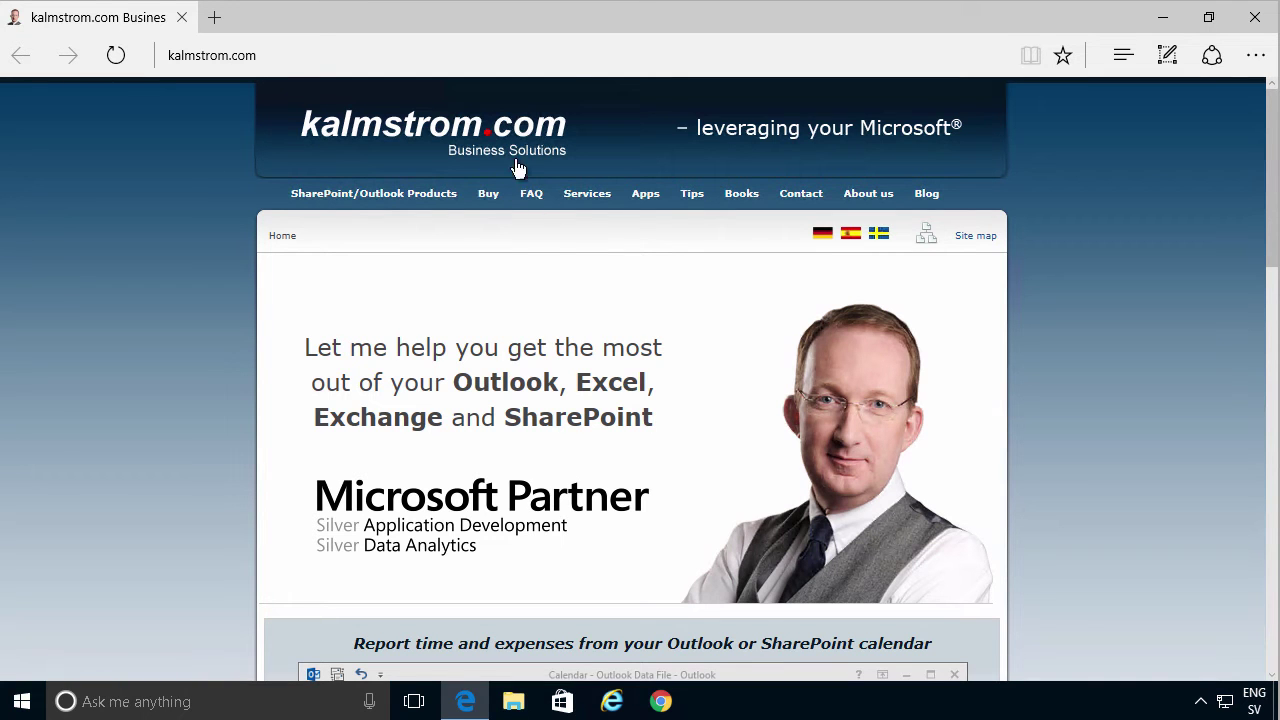
{"action": "left_click", "coordinate": [286, 55]}
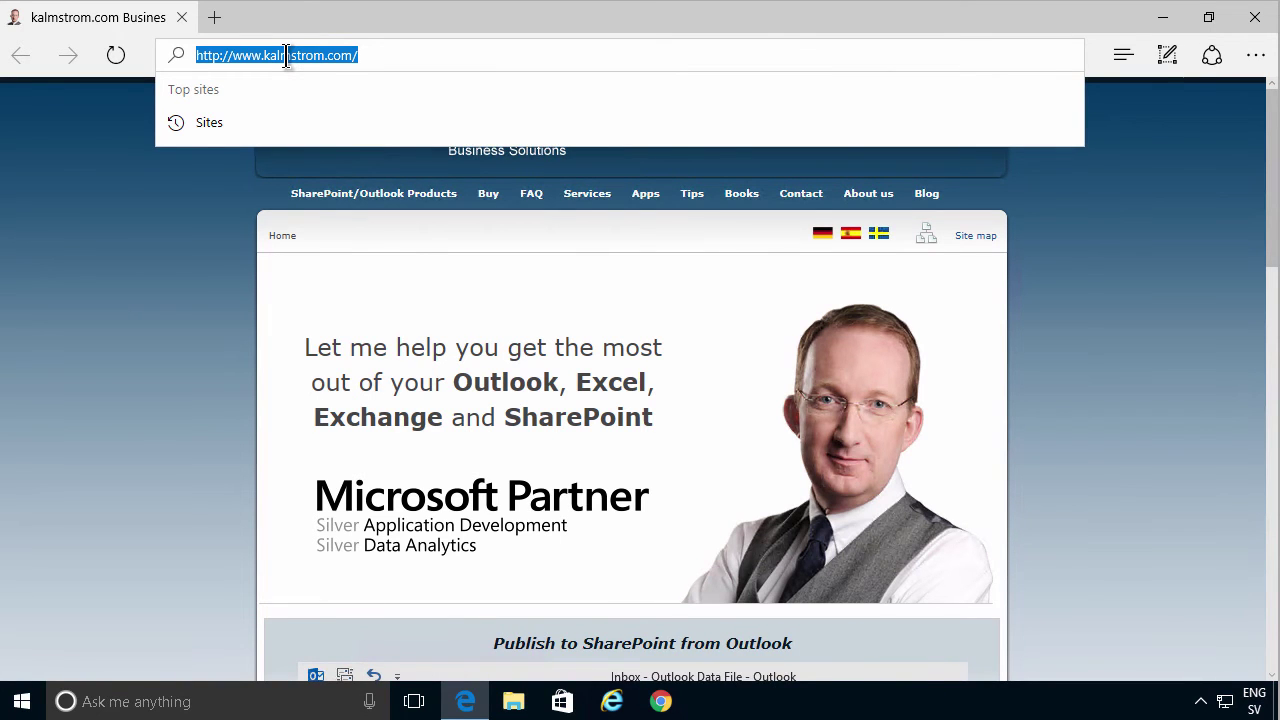
{"action": "type", "text": "www.off"}
{"action": "key", "text": "BackSpace"}
{"action": "key", "text": "Up"}
{"action": "key", "text": "Return"}
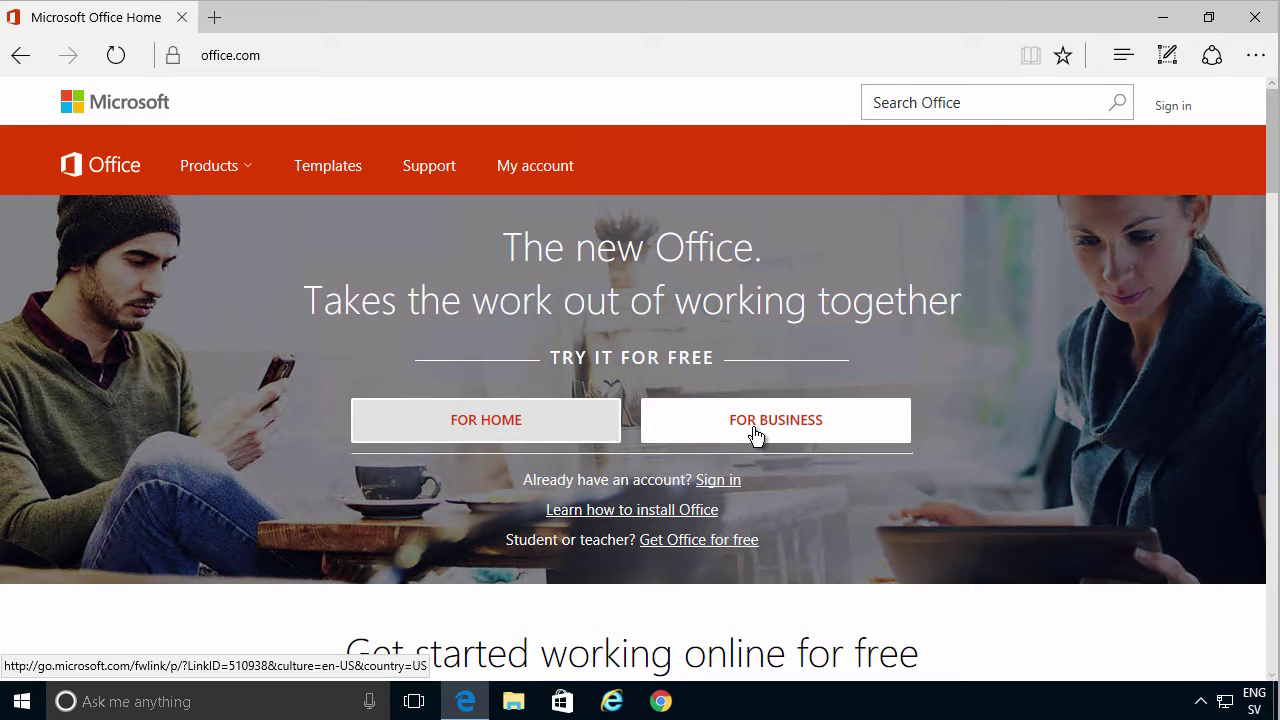
- Go via Products > Enterprise and Compare plans & pricing to start the Office 365 Enterprise E5 free trial
{"action": "left_click", "coordinate": [247, 171]}
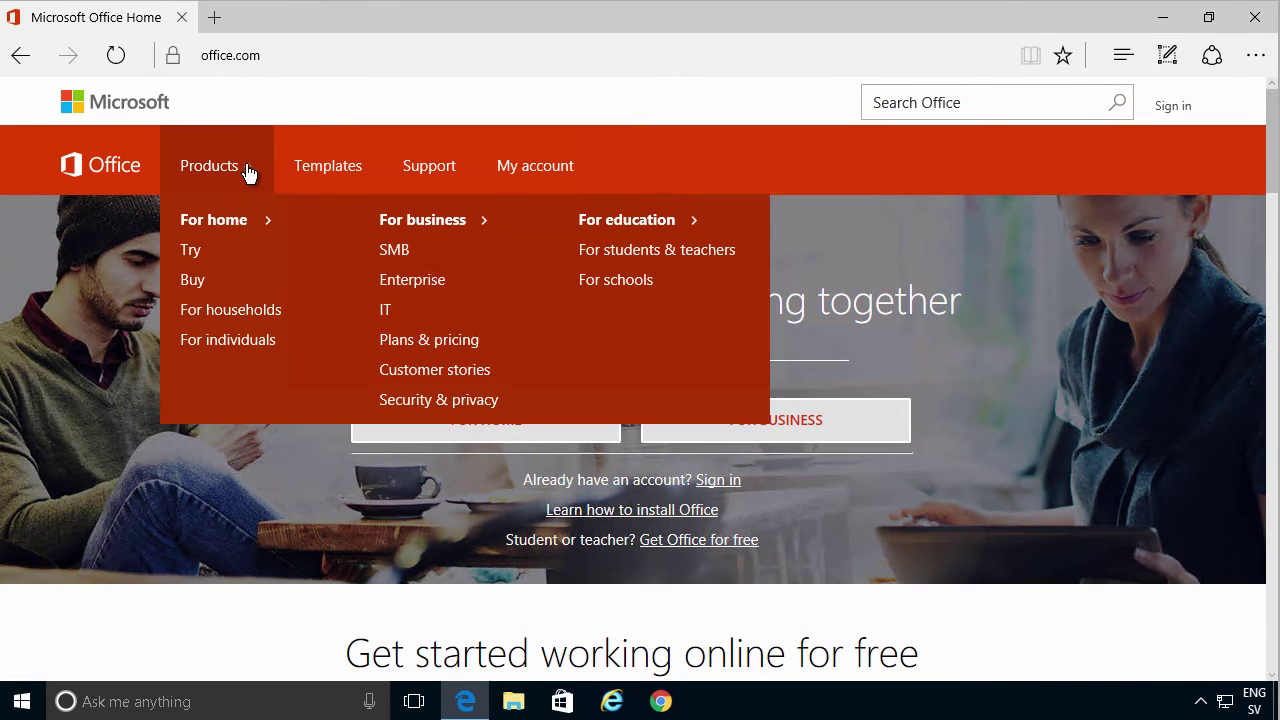
{"action": "left_click", "coordinate": [405, 285]}
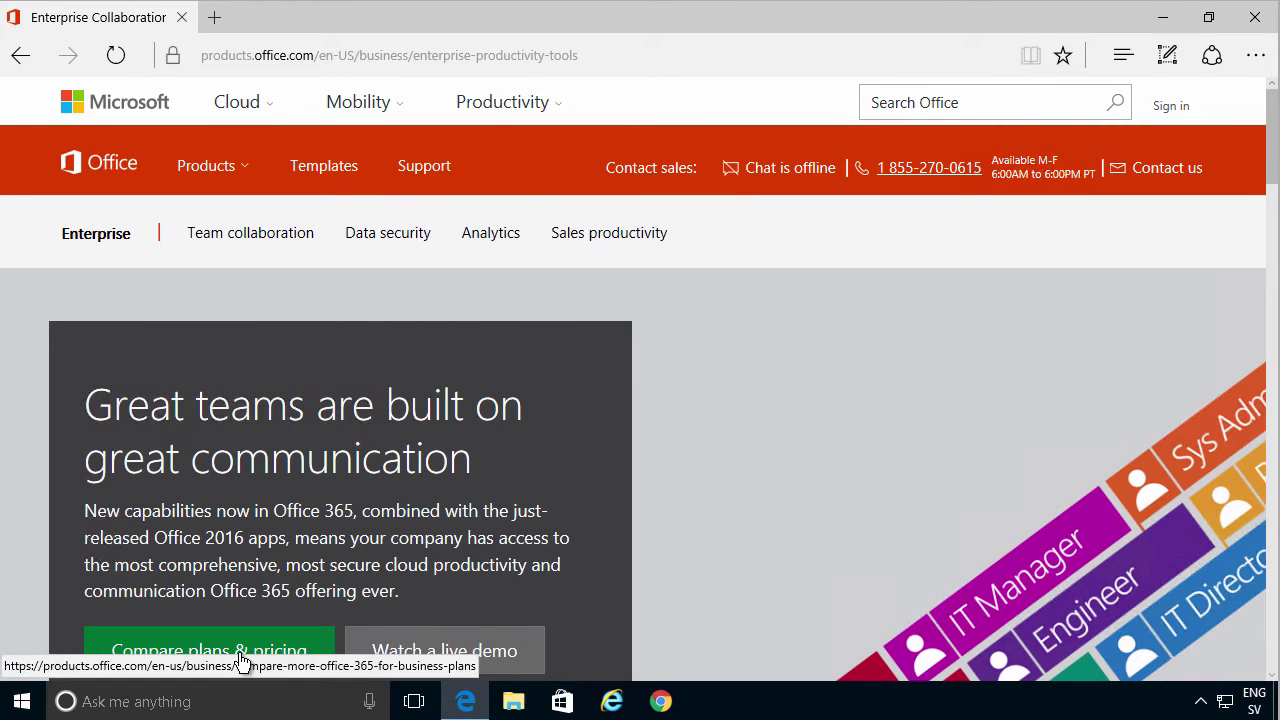
{"action": "left_click", "coordinate": [208, 660]}
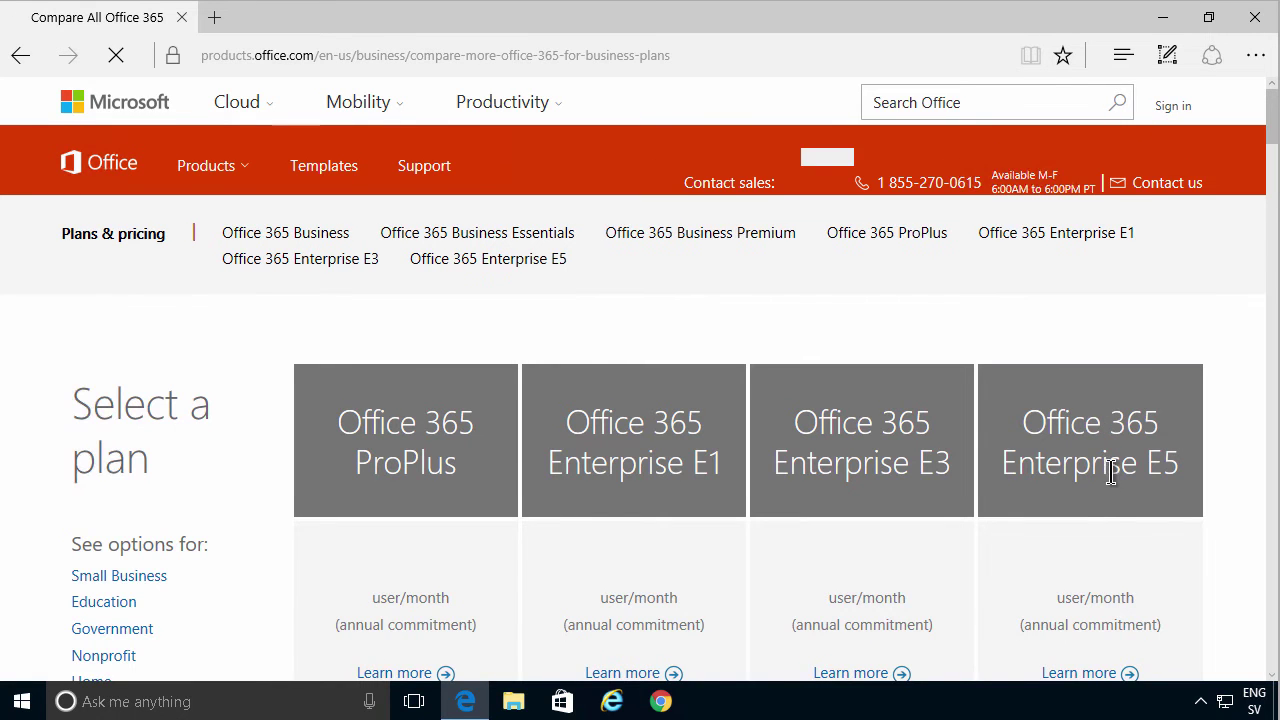
{"action": "scroll", "coordinate": [1112, 477], "scroll_direction": "down", "scroll_amount": 1}
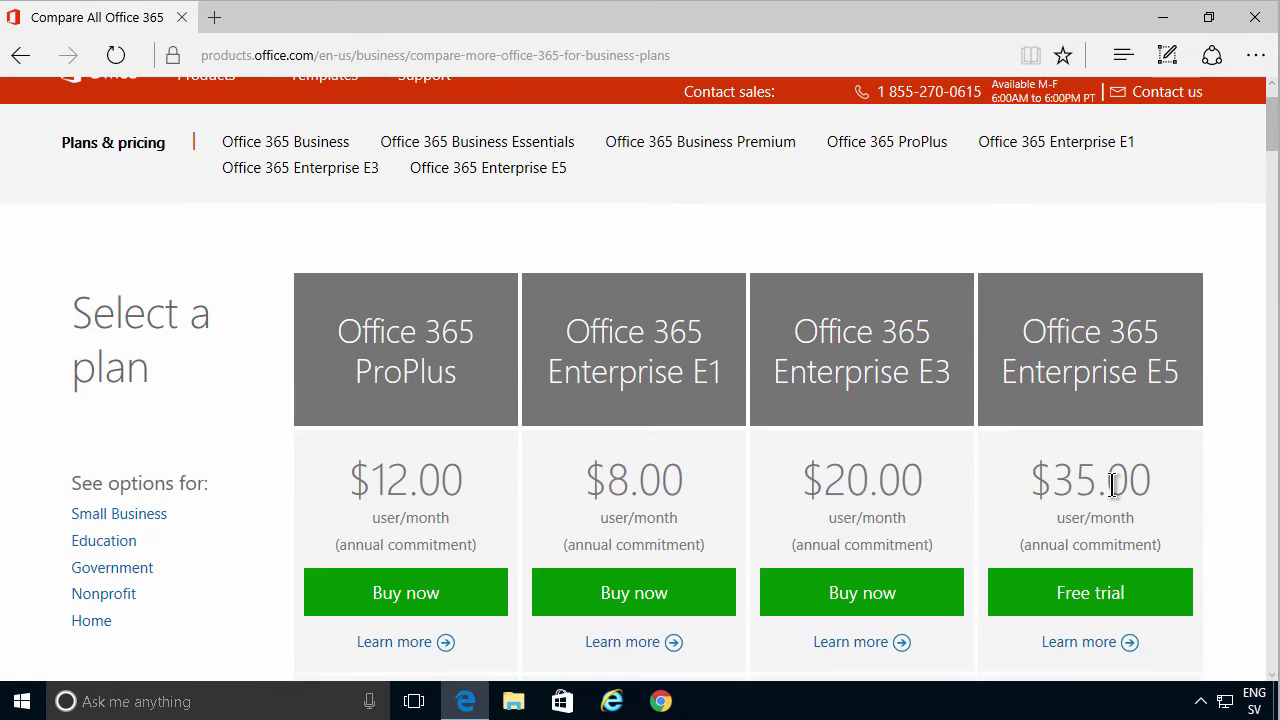
{"action": "left_click", "coordinate": [1080, 598]}
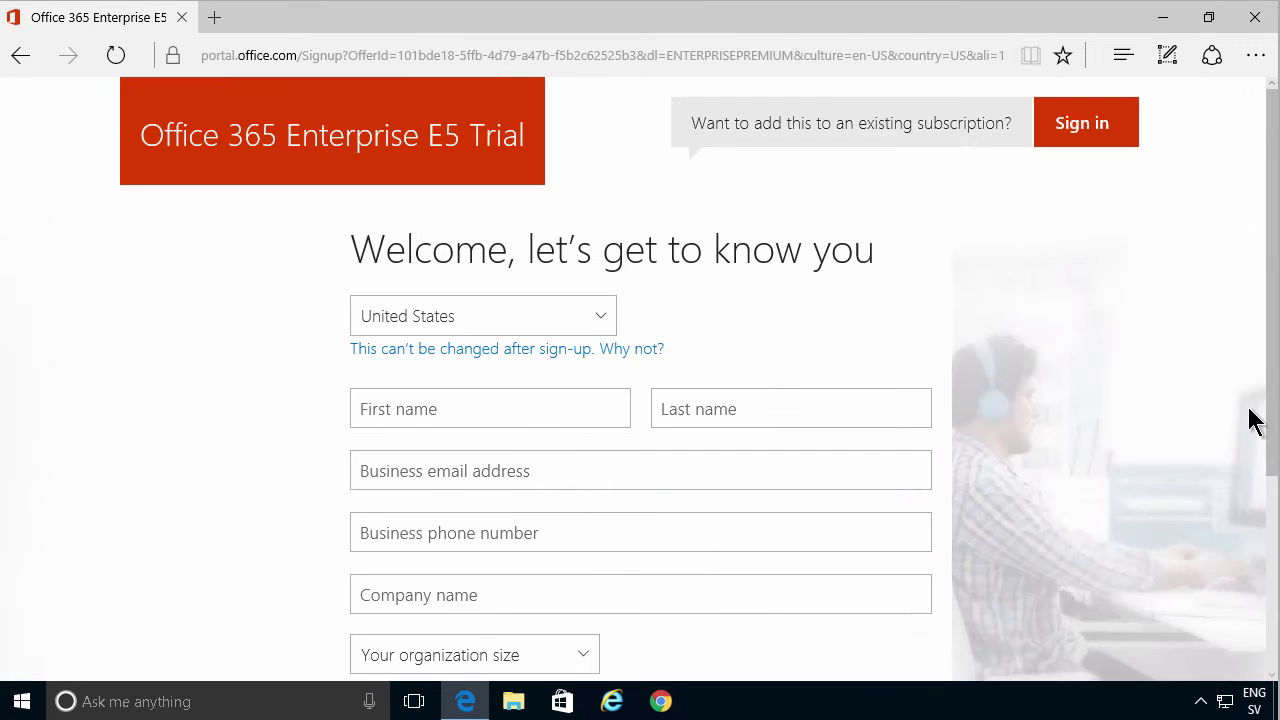
- Set the country to Sweden and enter the contact's first name, last name, business e-mail and phone
{"action": "mouse_move", "coordinate": [1266, 400]}
{"action": "left_mouse_down"}
{"action": "mouse_move", "coordinate": [1263, 514]}
{"action": "mouse_move", "coordinate": [1263, 400]}
{"action": "left_mouse_up"}
{"action": "left_click", "coordinate": [600, 318]}
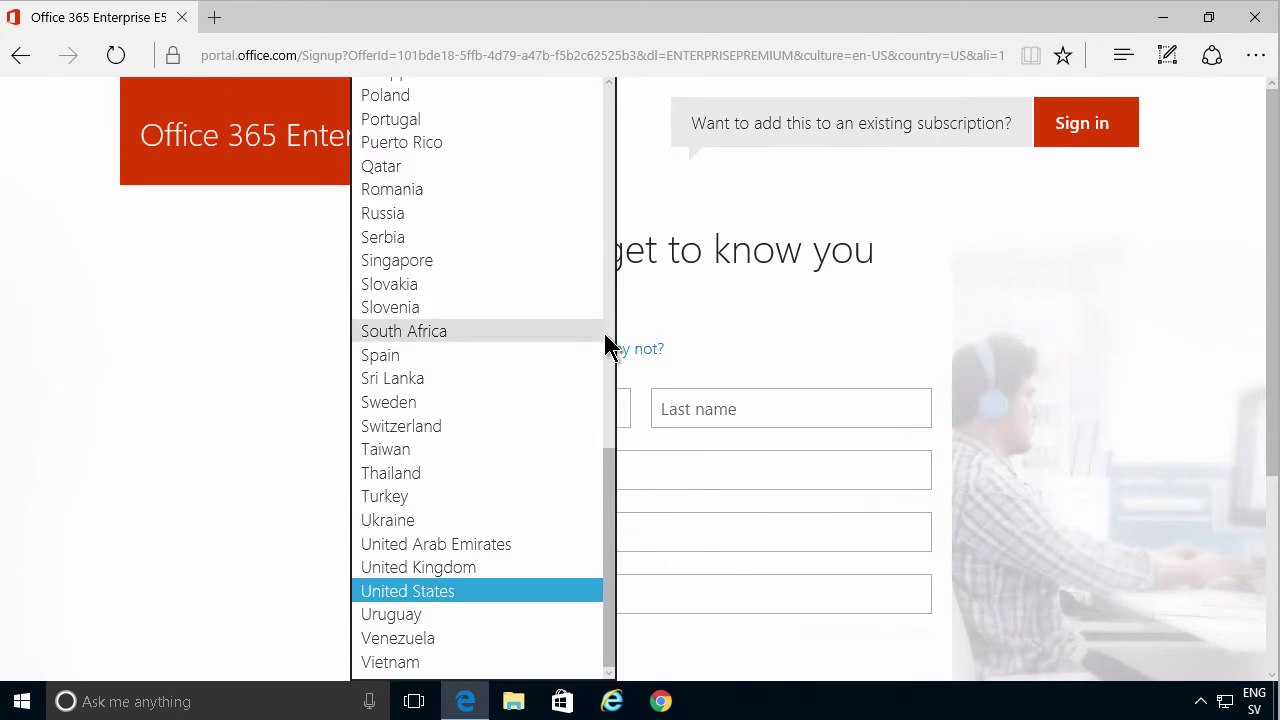
{"action": "left_click", "coordinate": [416, 403]}
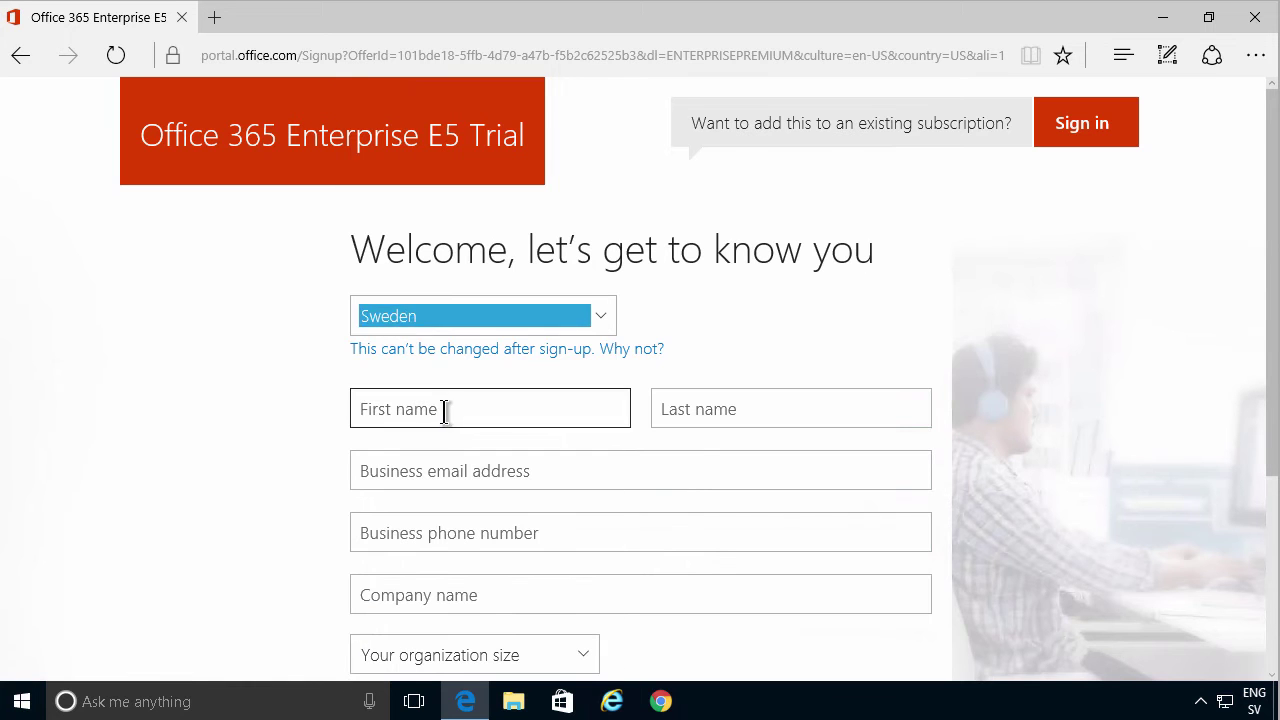
{"action": "key", "text": "Tab"}
{"action": "key", "text": "Tab"}
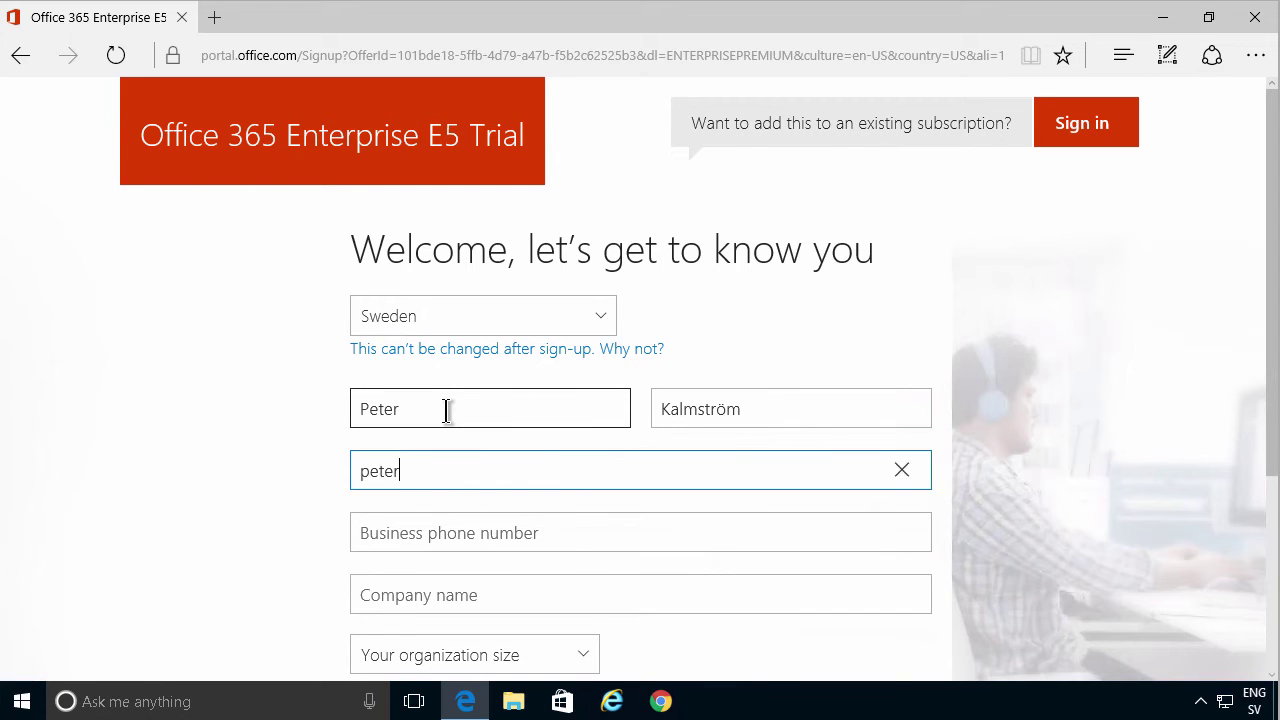
{"action": "key", "text": "Tab"}
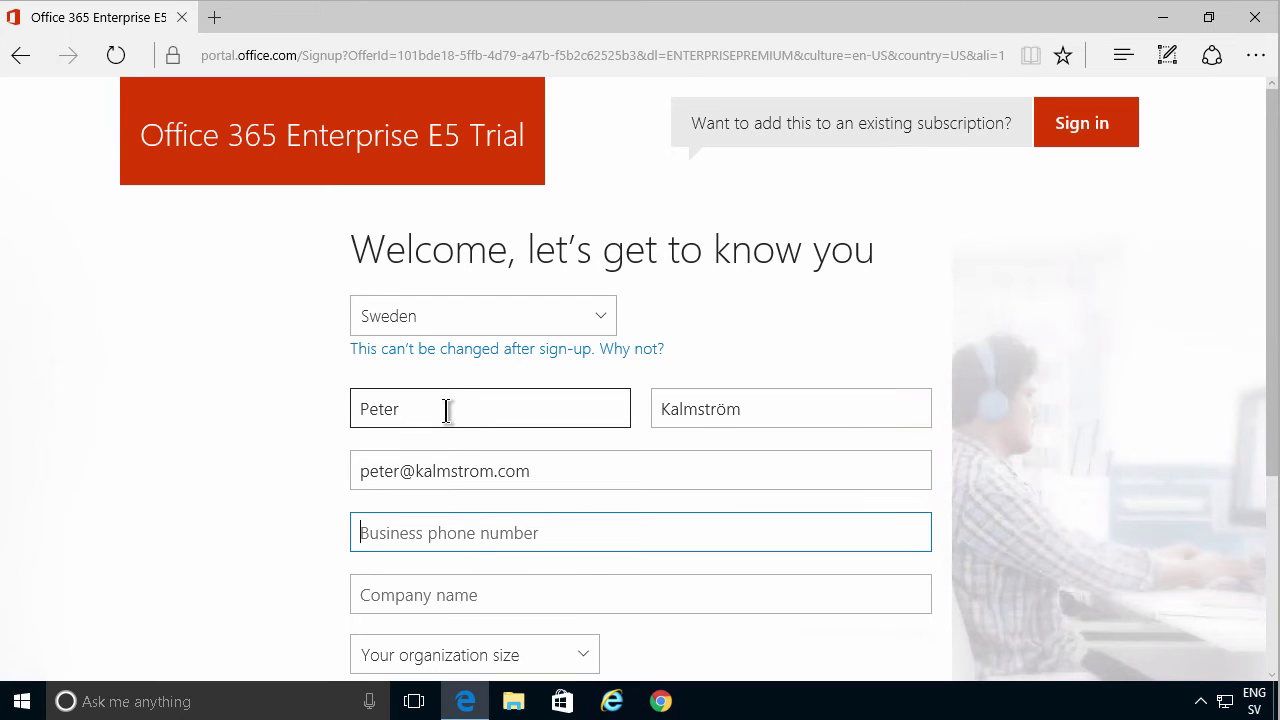
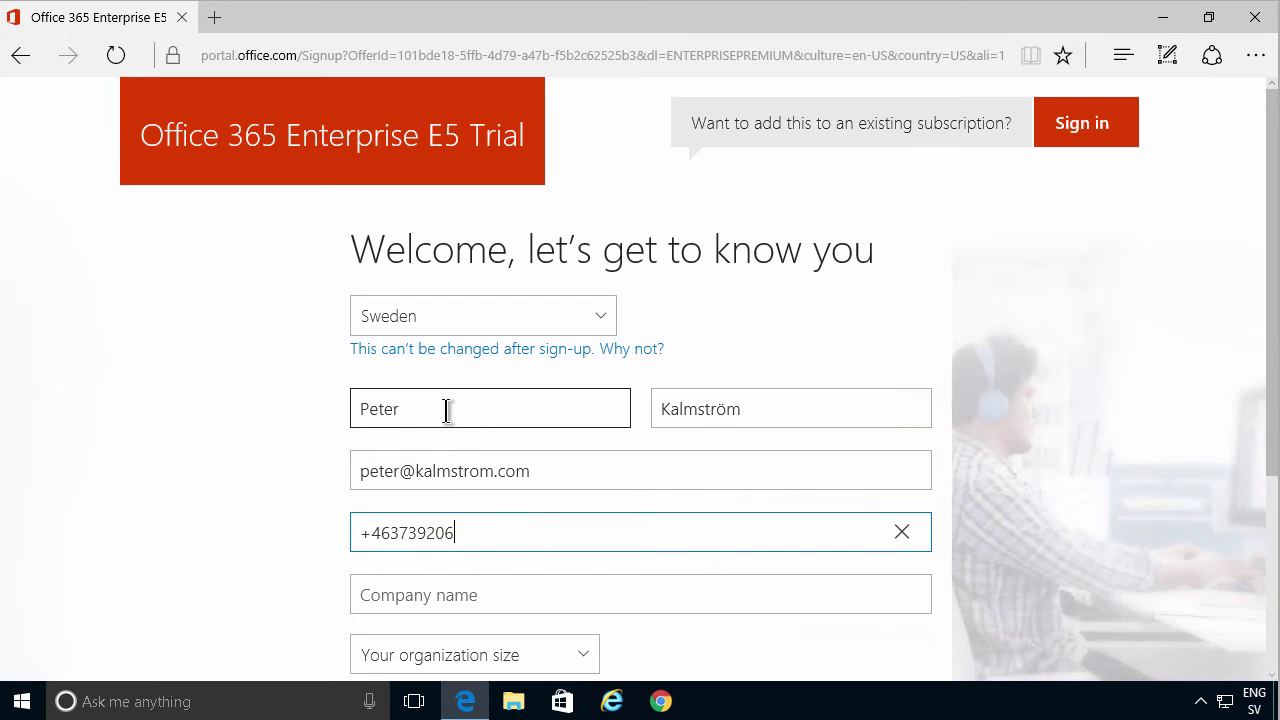
- Enter company name kdemo9, choose organization size 10-24 people, and submit the welcome form
{"action": "key", "text": "Tab"}
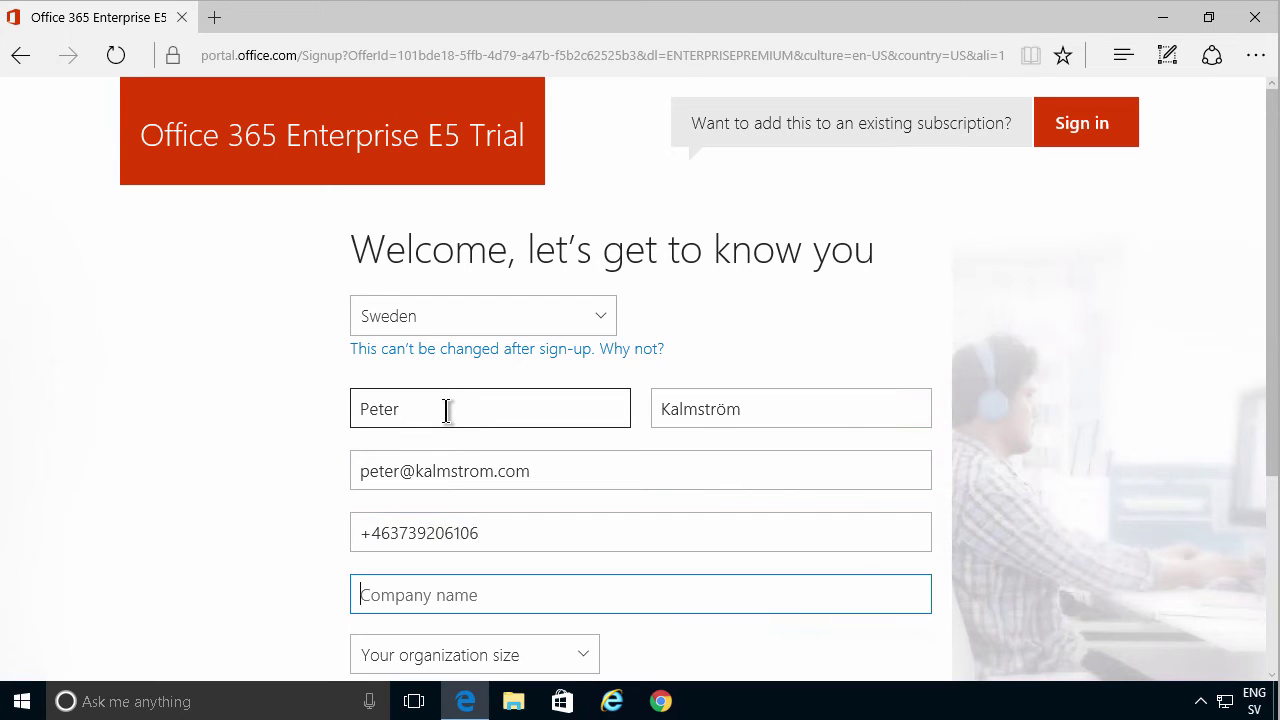
{"action": "type", "text": "kdemo9"}
{"action": "key", "text": "Tab"}
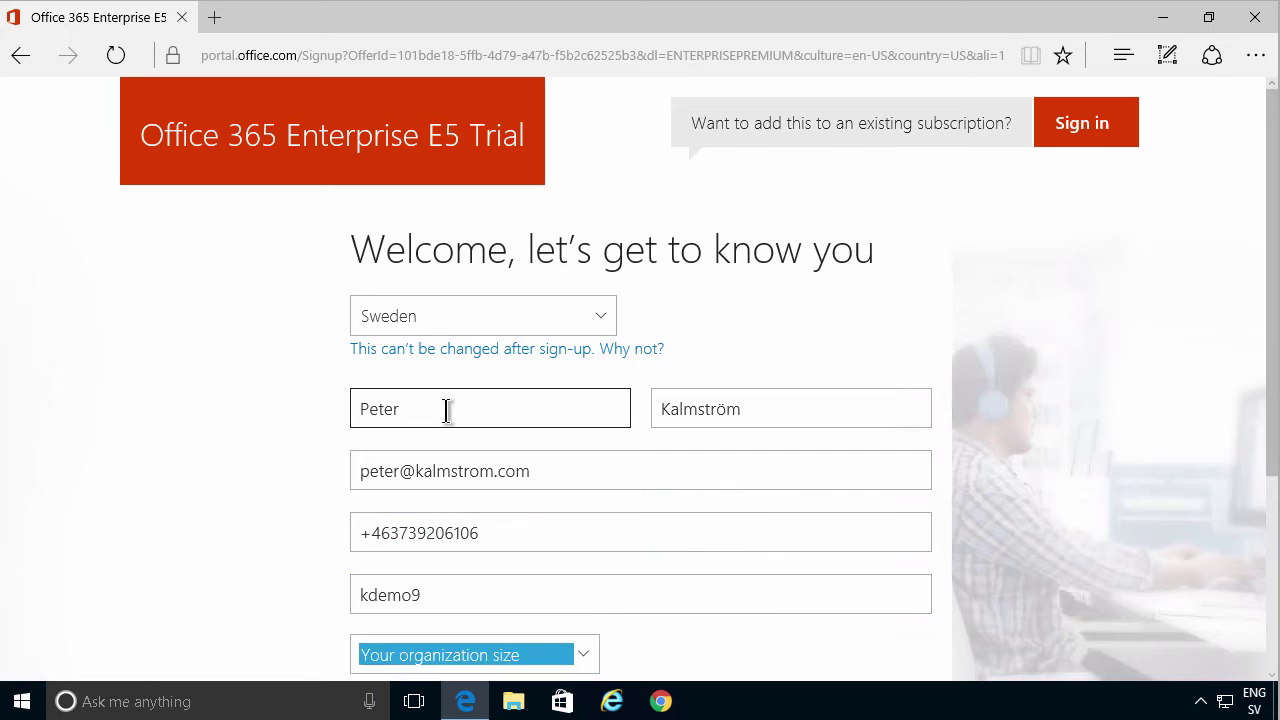
{"action": "scroll", "coordinate": [1271, 394], "scroll_direction": "down", "scroll_amount": 3}
{"action": "left_click", "coordinate": [583, 405]}
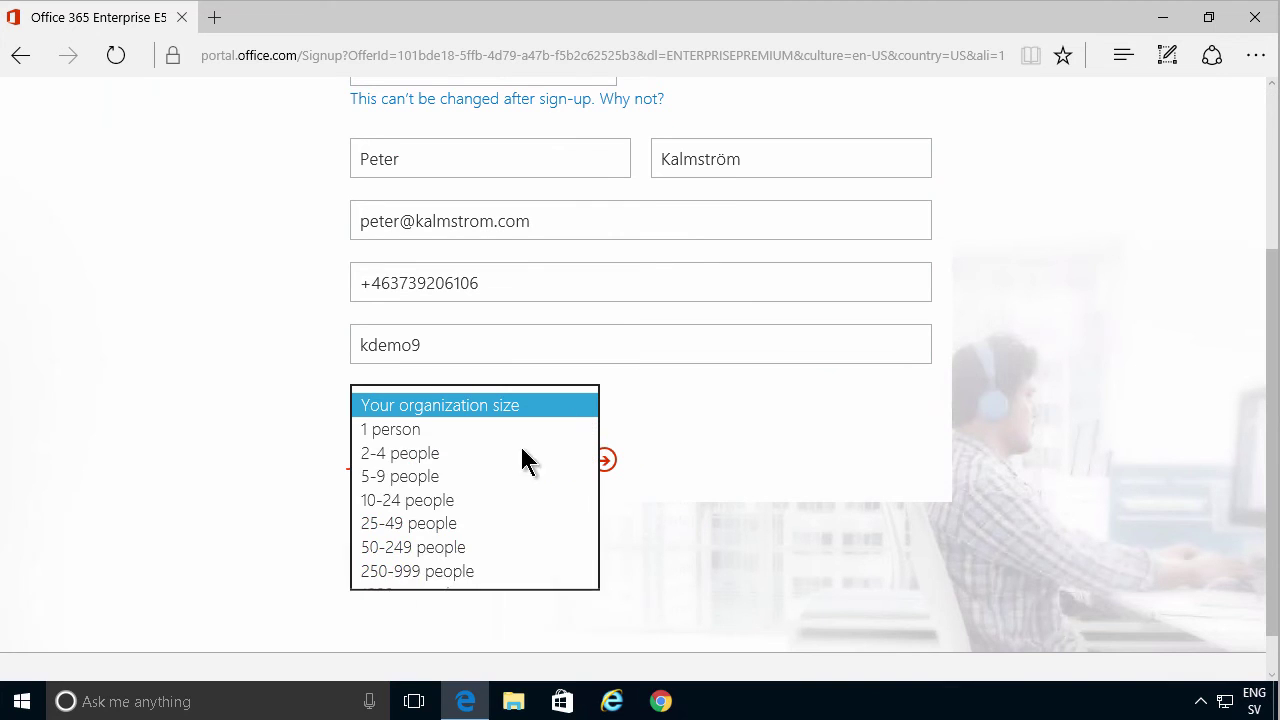
{"action": "left_click", "coordinate": [428, 500]}
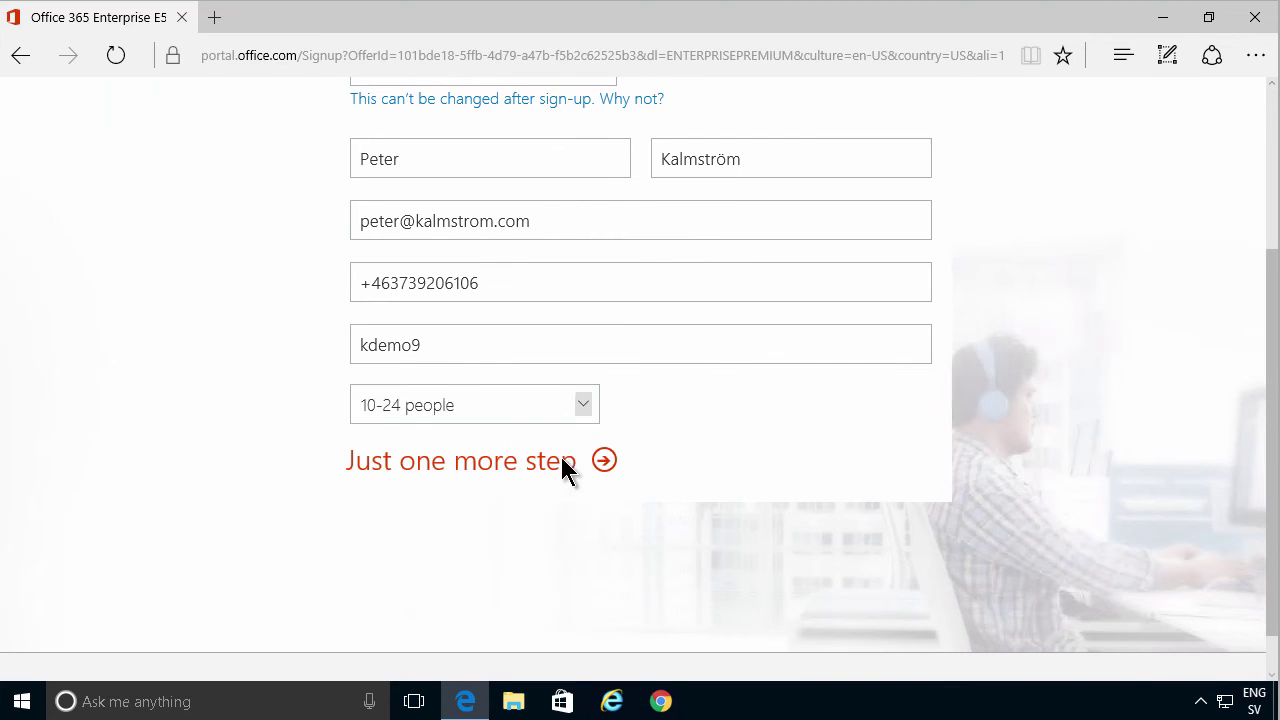
{"action": "left_click", "coordinate": [560, 464]}
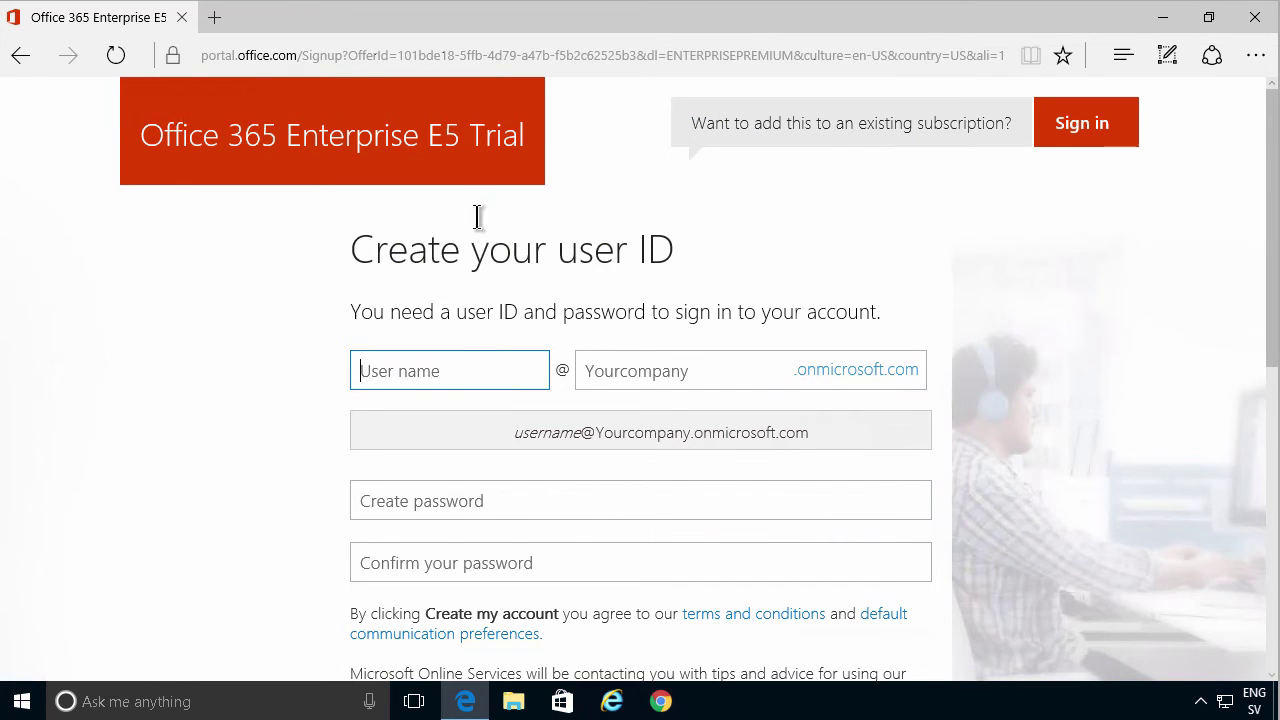
- Enter the user ID and the company domain name kdemo9
{"action": "type", "text": "peter"}
{"action": "key", "text": "Tab"}
{"action": "type", "text": "kdemo"}
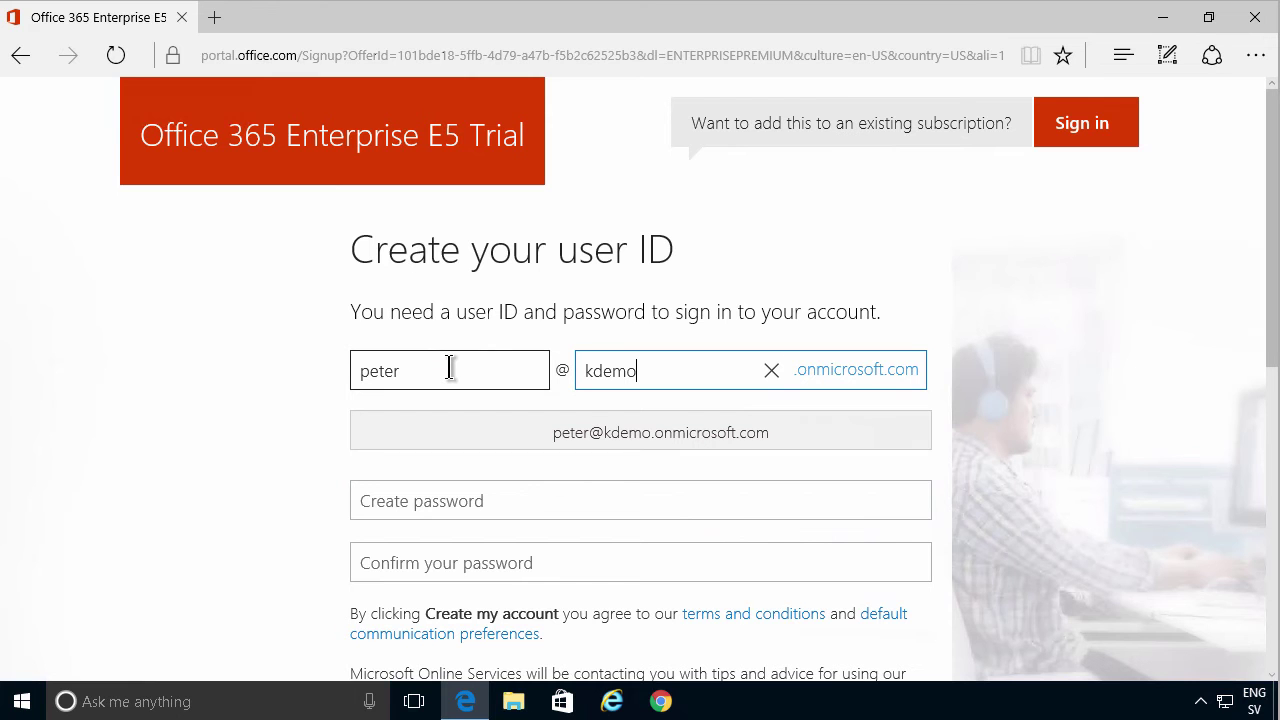
{"action": "type", "text": "9"}
{"action": "key", "text": "Tab"}
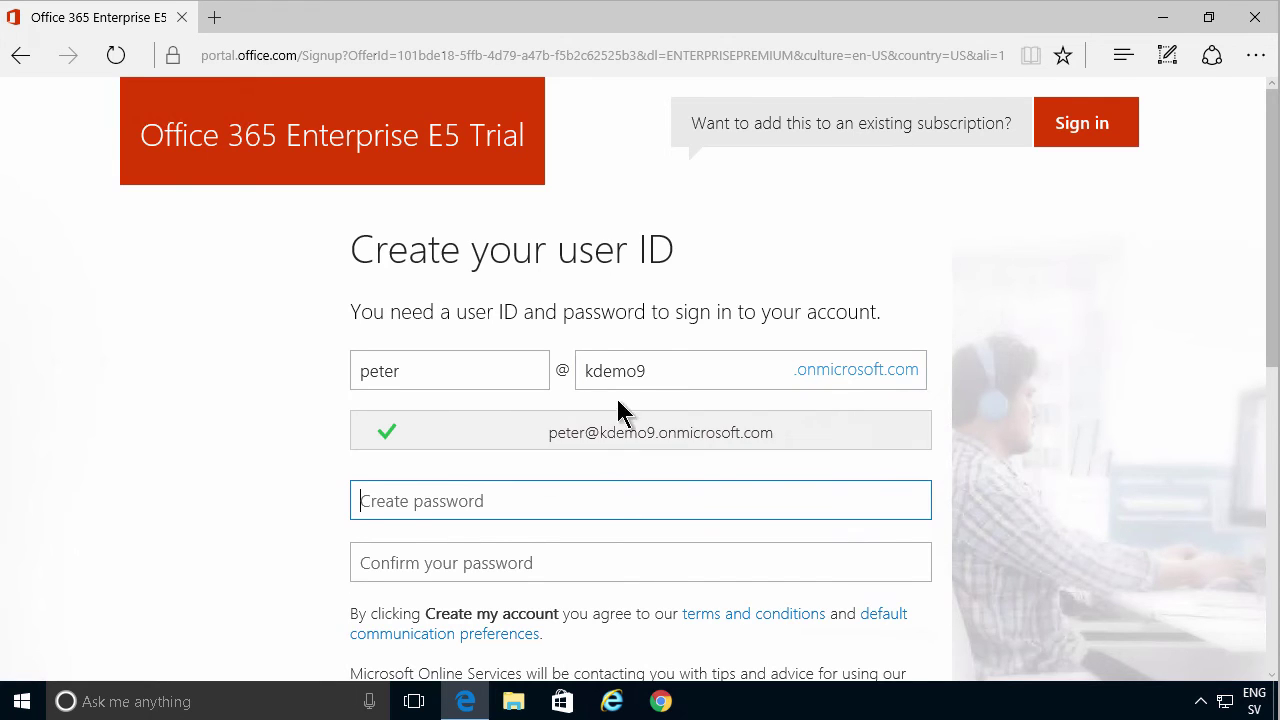
- Type the account password and its confirmation
{"action": "scroll", "coordinate": [629, 394], "scroll_direction": "down", "scroll_amount": 2}
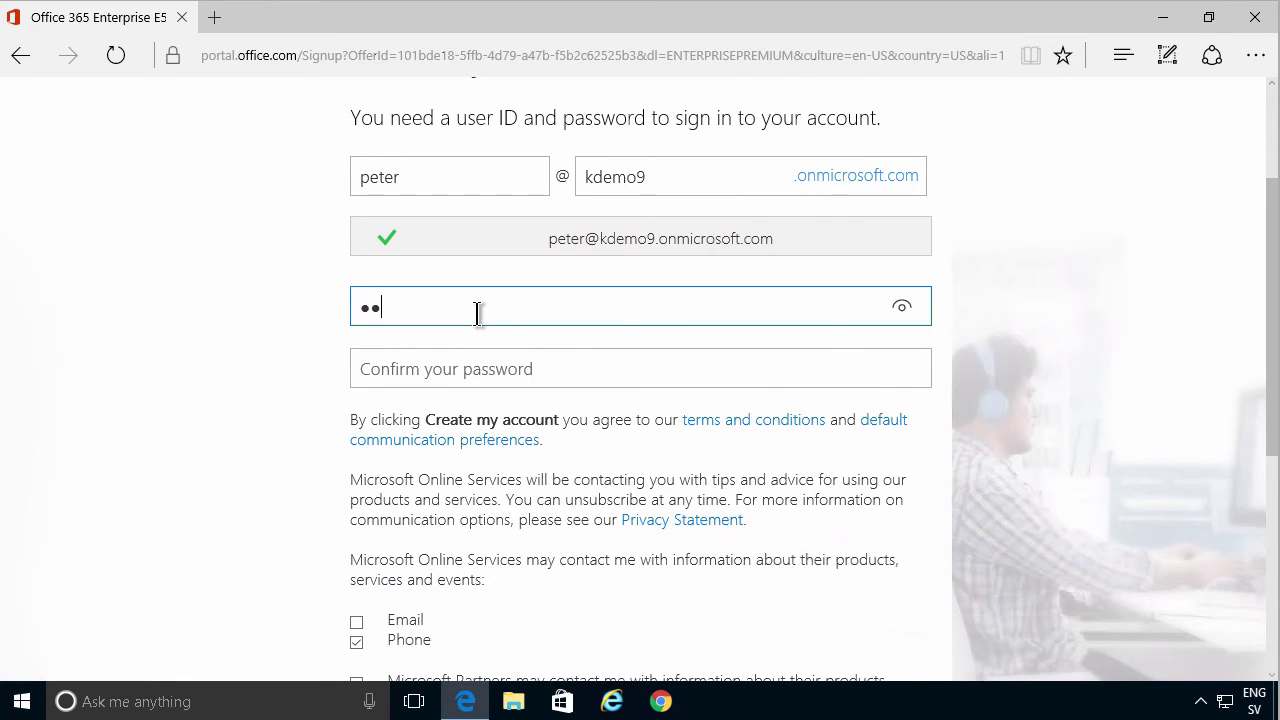
{"action": "key", "text": "Tab"}
- Opt out of phone contact from Microsoft and create the account
{"action": "scroll", "coordinate": [569, 518], "scroll_direction": "down", "scroll_amount": 1}
{"action": "scroll", "coordinate": [569, 519], "scroll_direction": "down", "scroll_amount": 1}
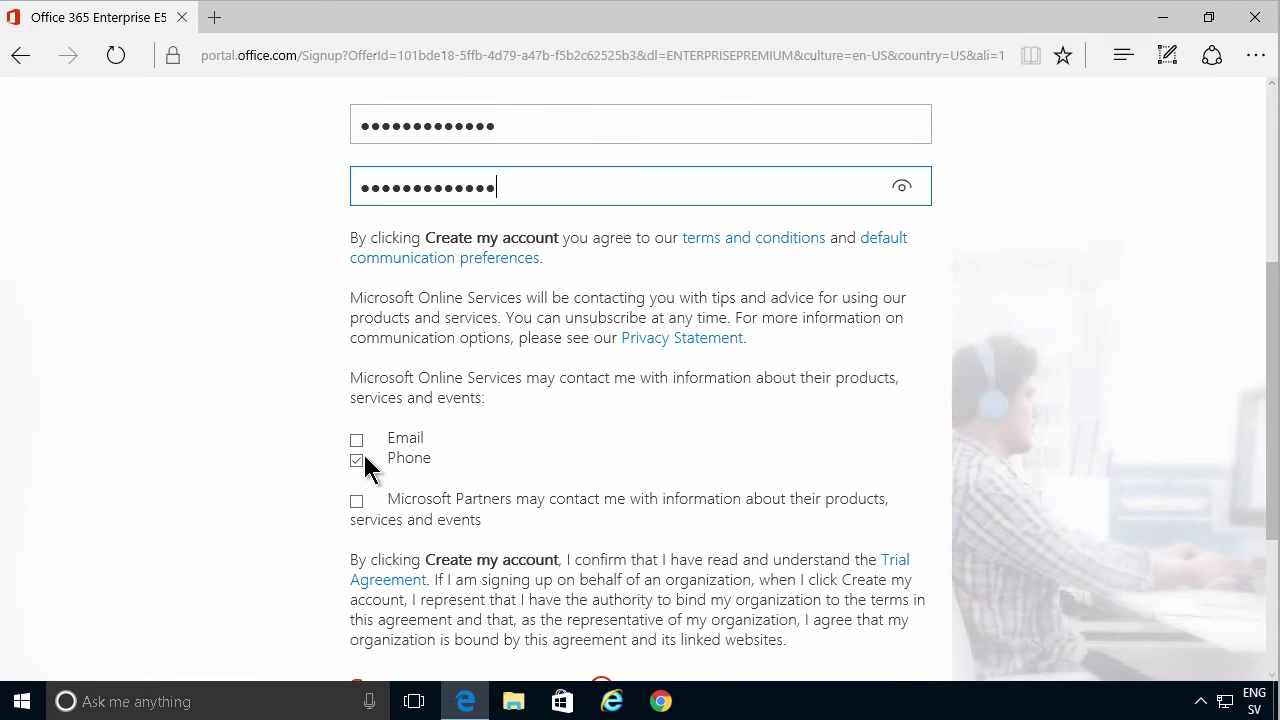
{"action": "left_click", "coordinate": [357, 460]}
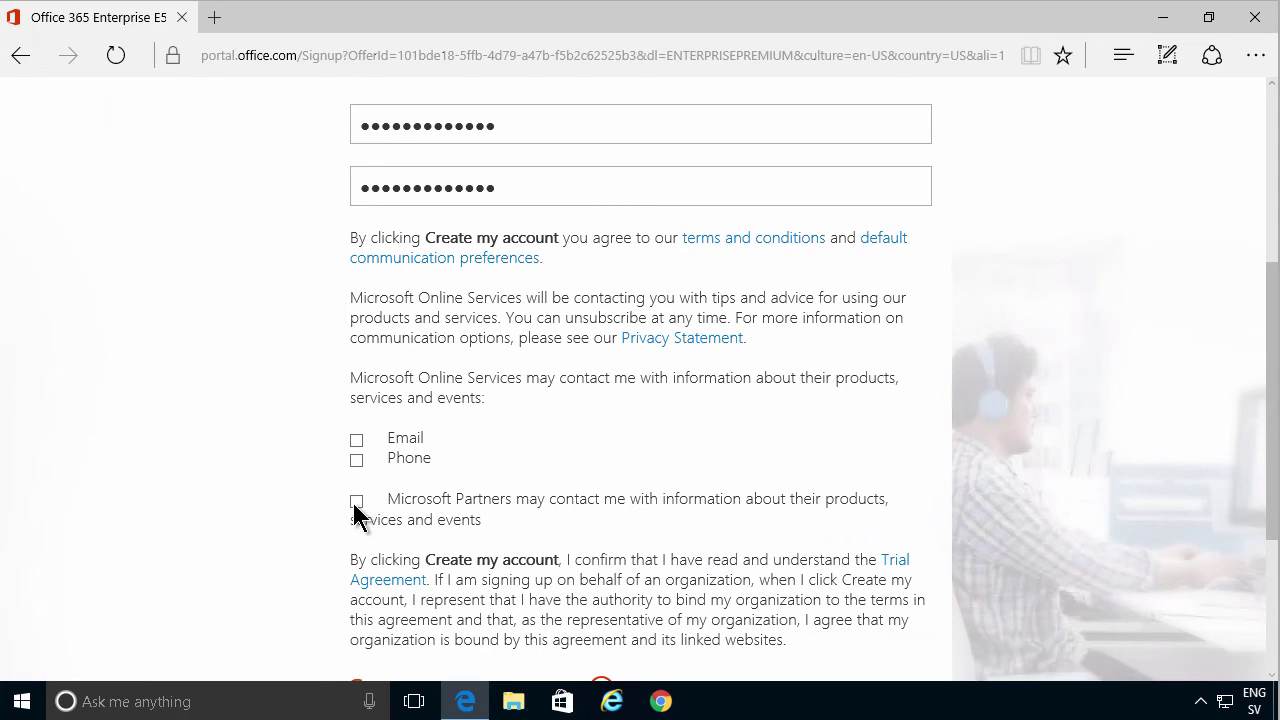
{"action": "scroll", "coordinate": [473, 543], "scroll_direction": "down", "scroll_amount": 2}
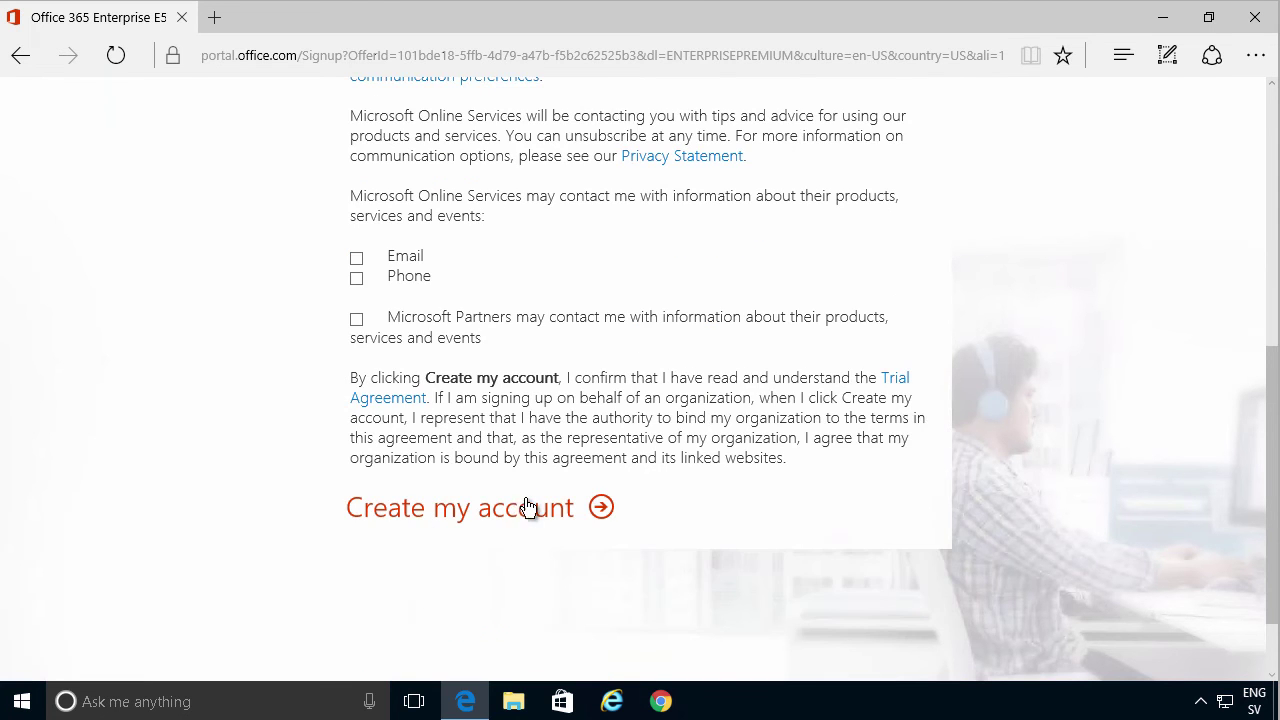
{"action": "scroll", "coordinate": [525, 488], "scroll_direction": "up", "scroll_amount": 1}
{"action": "left_click", "coordinate": [527, 603]}
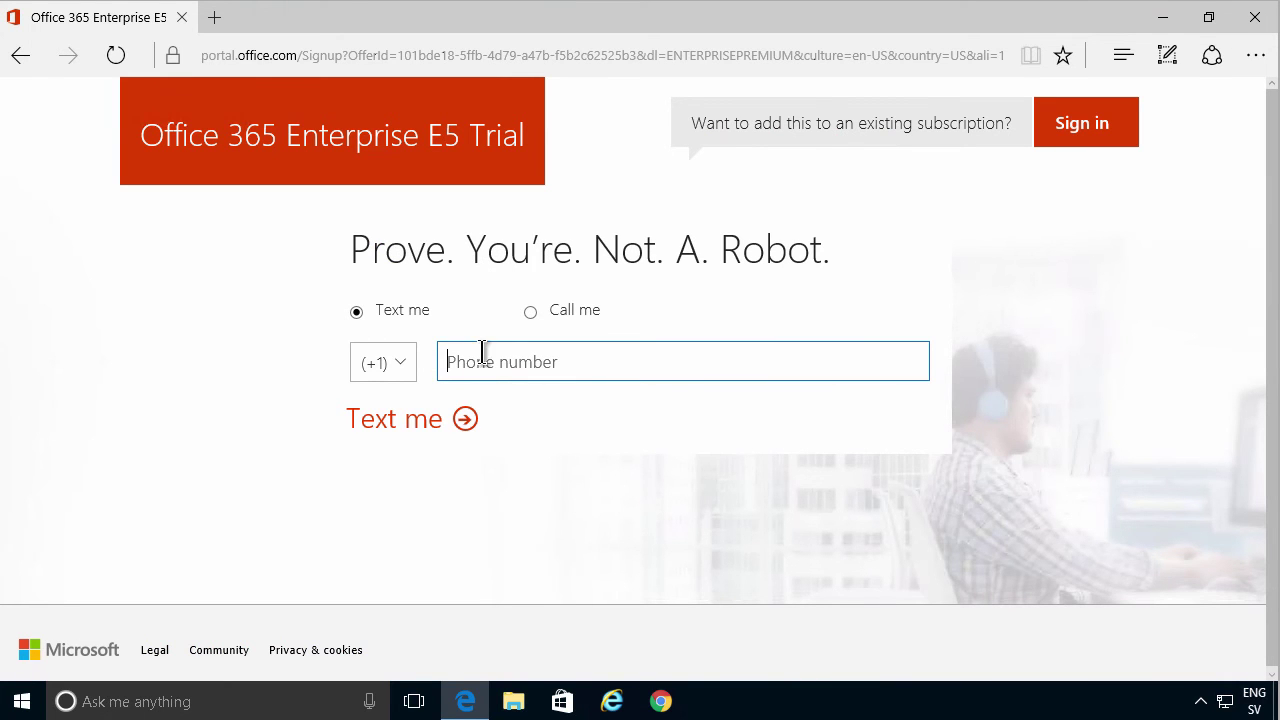
- Pass phone verification: choose +46 Sweden, enter the phone number, get a text, and submit the code
{"action": "left_click", "coordinate": [410, 368]}
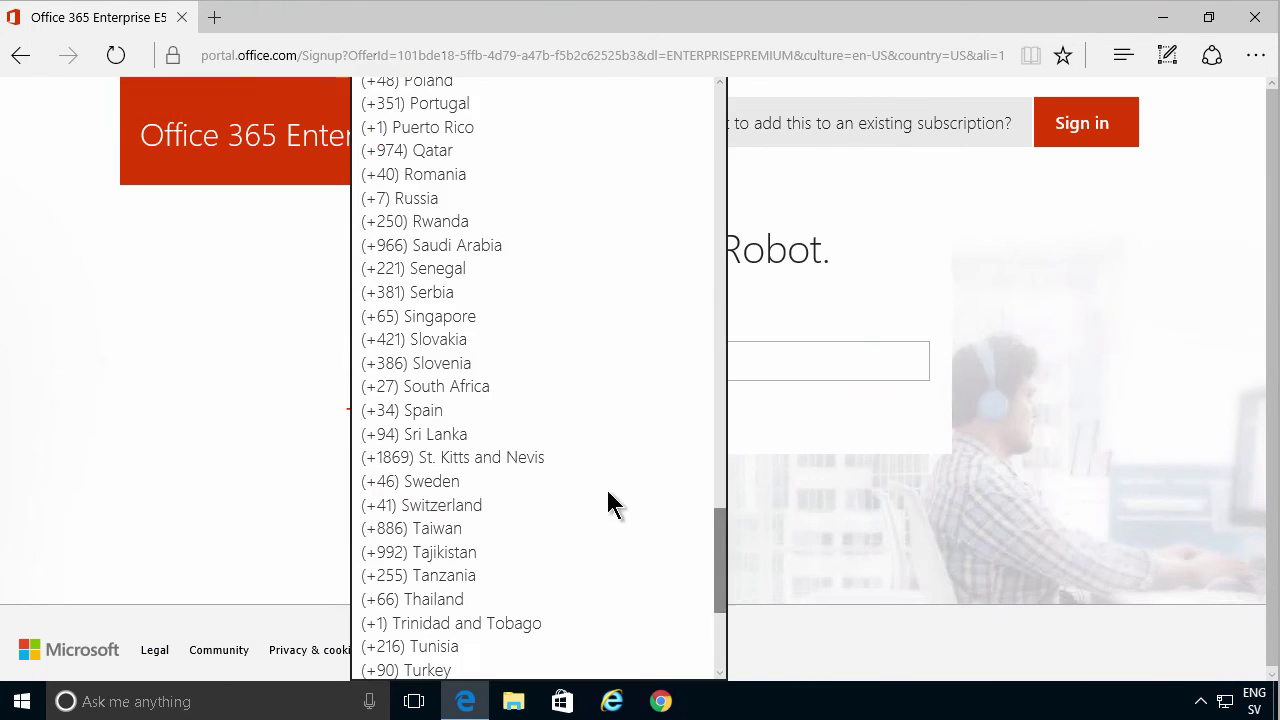
{"action": "left_click", "coordinate": [456, 479]}
{"action": "left_click", "coordinate": [622, 361]}
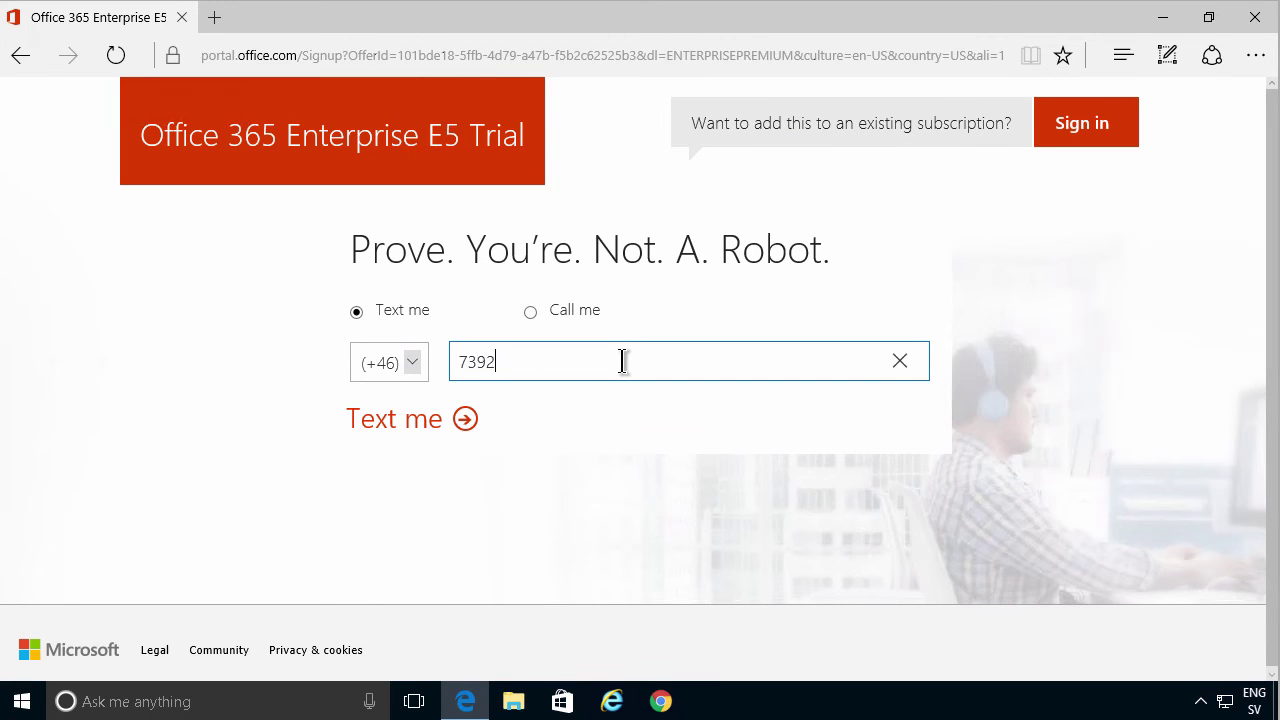
{"action": "left_click", "coordinate": [426, 420]}
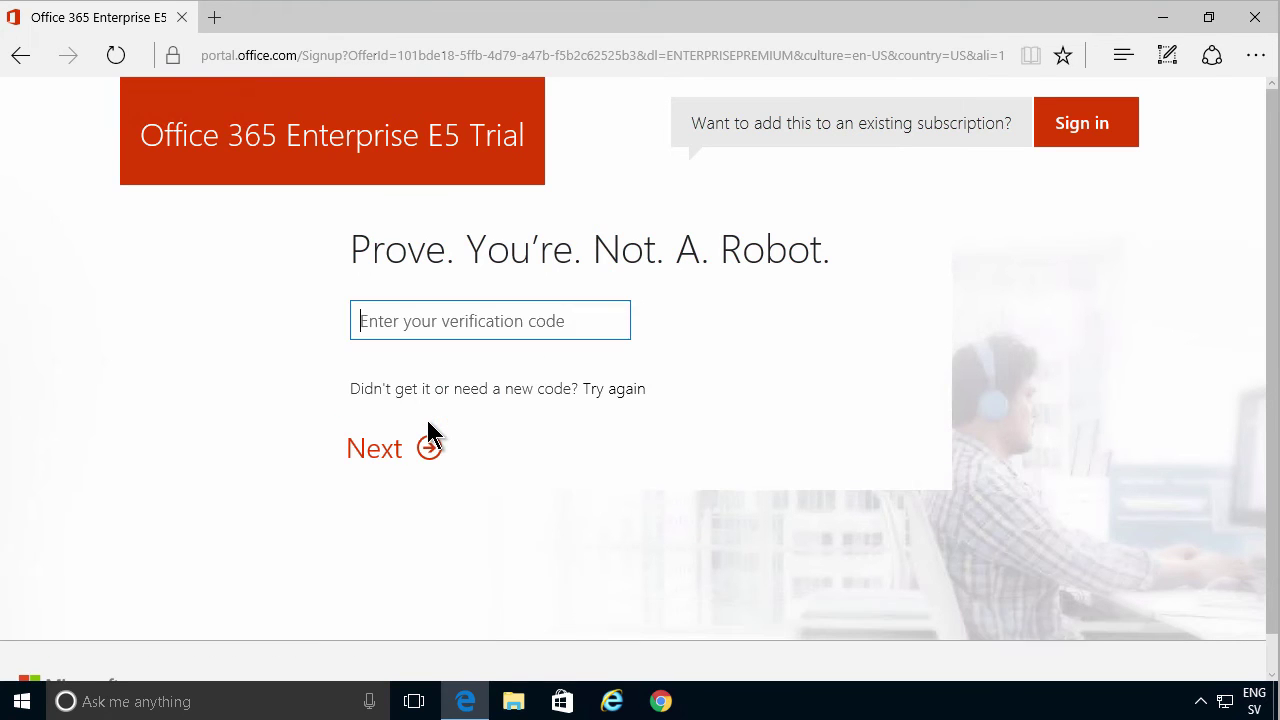
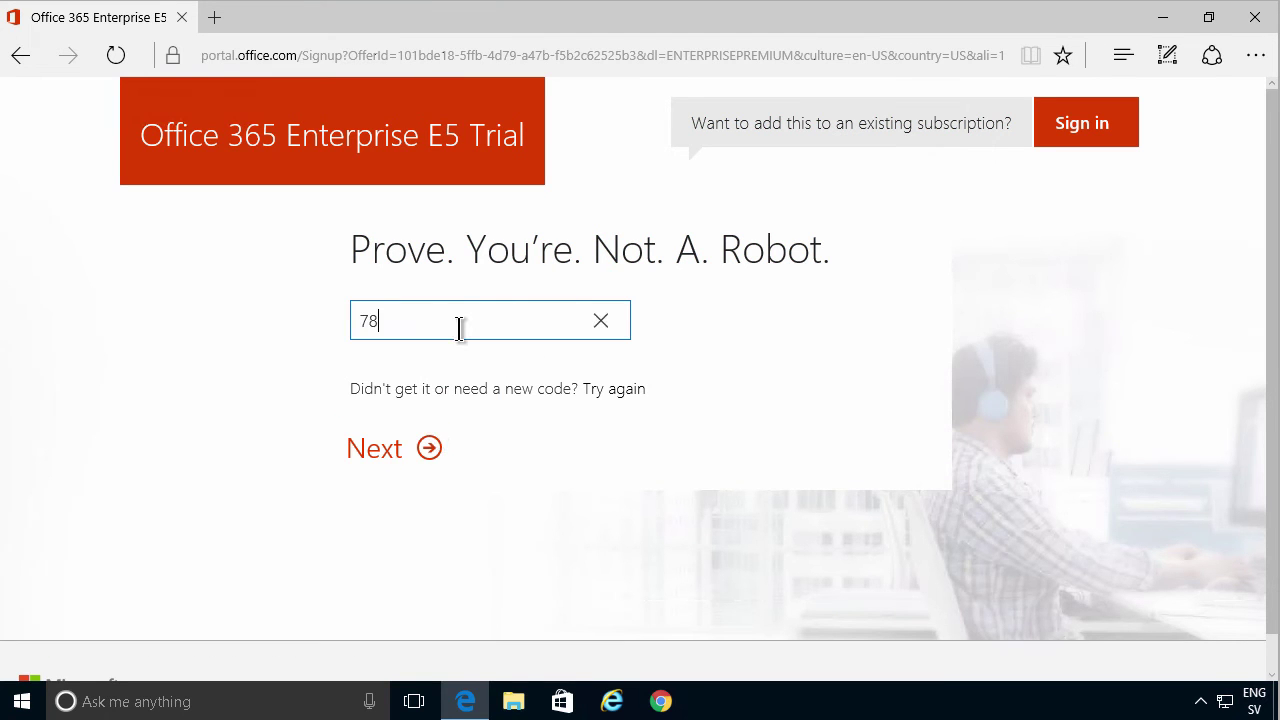
{"action": "left_click", "coordinate": [388, 458]}
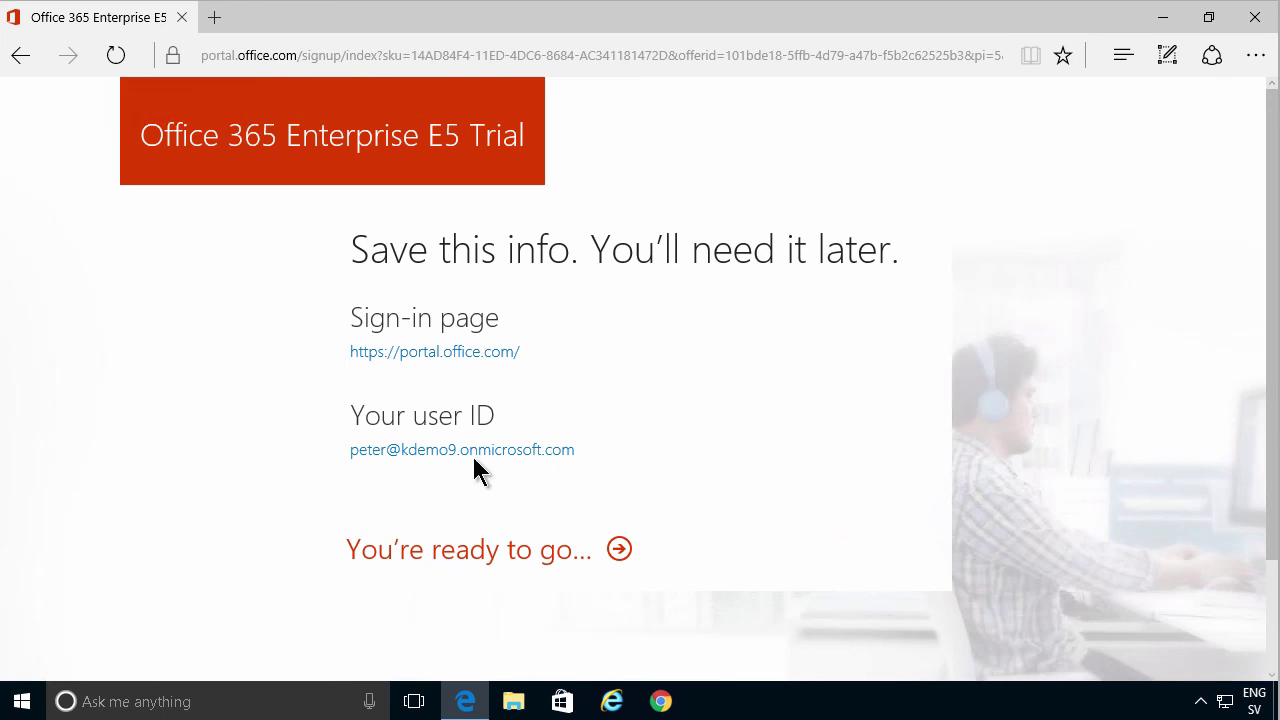
- Once setup finishes, follow the You're ready to go link to the Office 365 home
{"action": "left_click", "coordinate": [577, 566]}
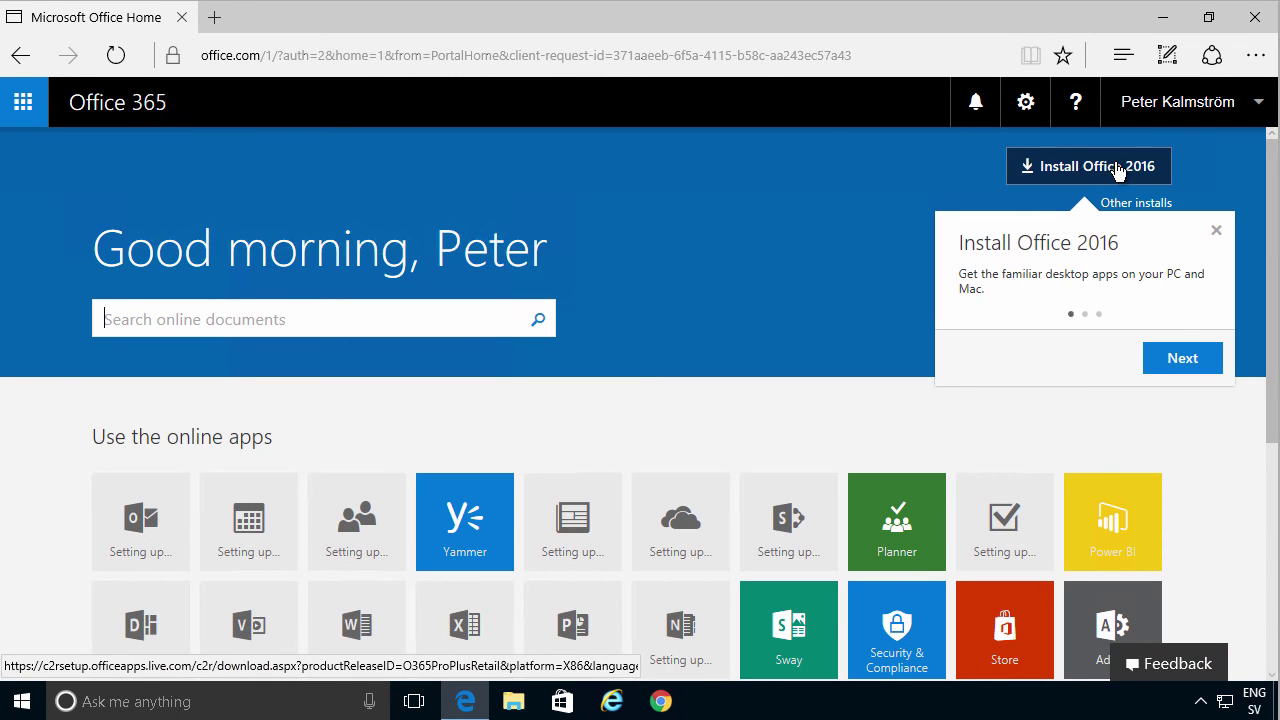
- Browse the list of all Office 365 app tiles in the app launcher, then close it
{"action": "left_click", "coordinate": [25, 108]}
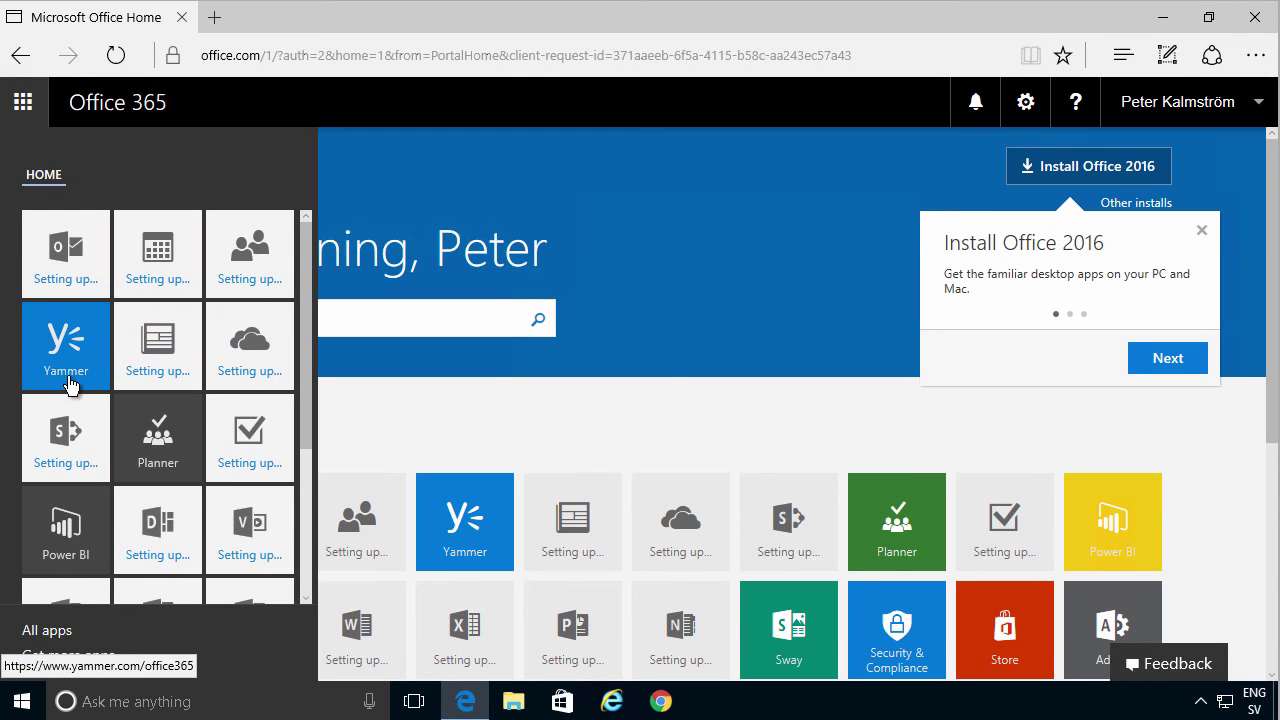
{"action": "scroll", "coordinate": [108, 457], "scroll_direction": "down", "scroll_amount": 1}
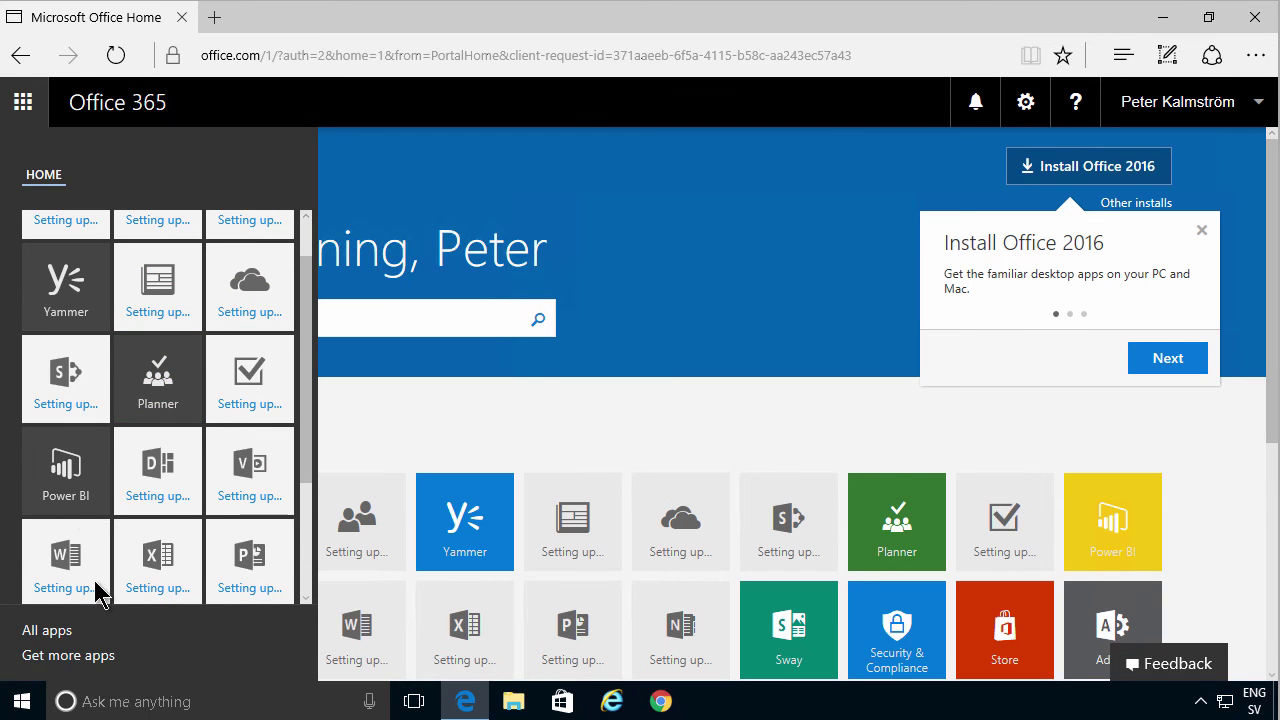
{"action": "scroll", "coordinate": [66, 474], "scroll_direction": "up", "scroll_amount": 1}
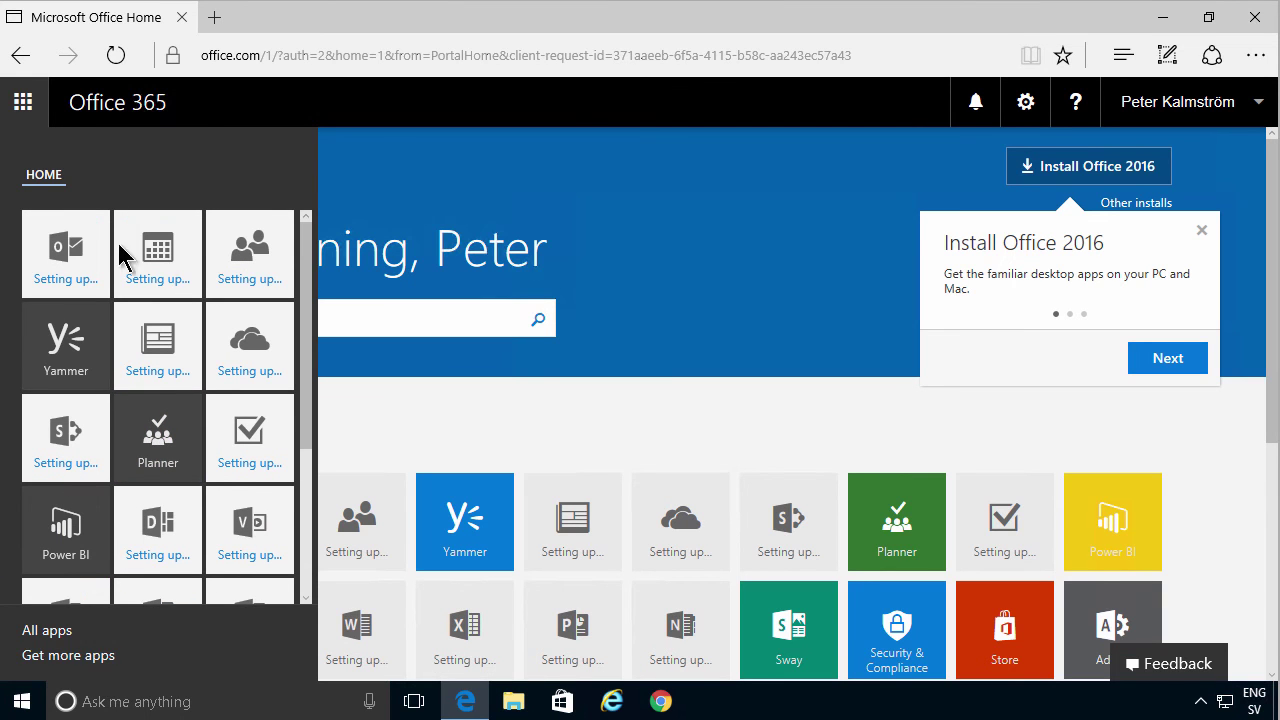
{"action": "left_click", "coordinate": [654, 322]}
{"action": "scroll", "coordinate": [665, 440], "scroll_direction": "down", "scroll_amount": 1}
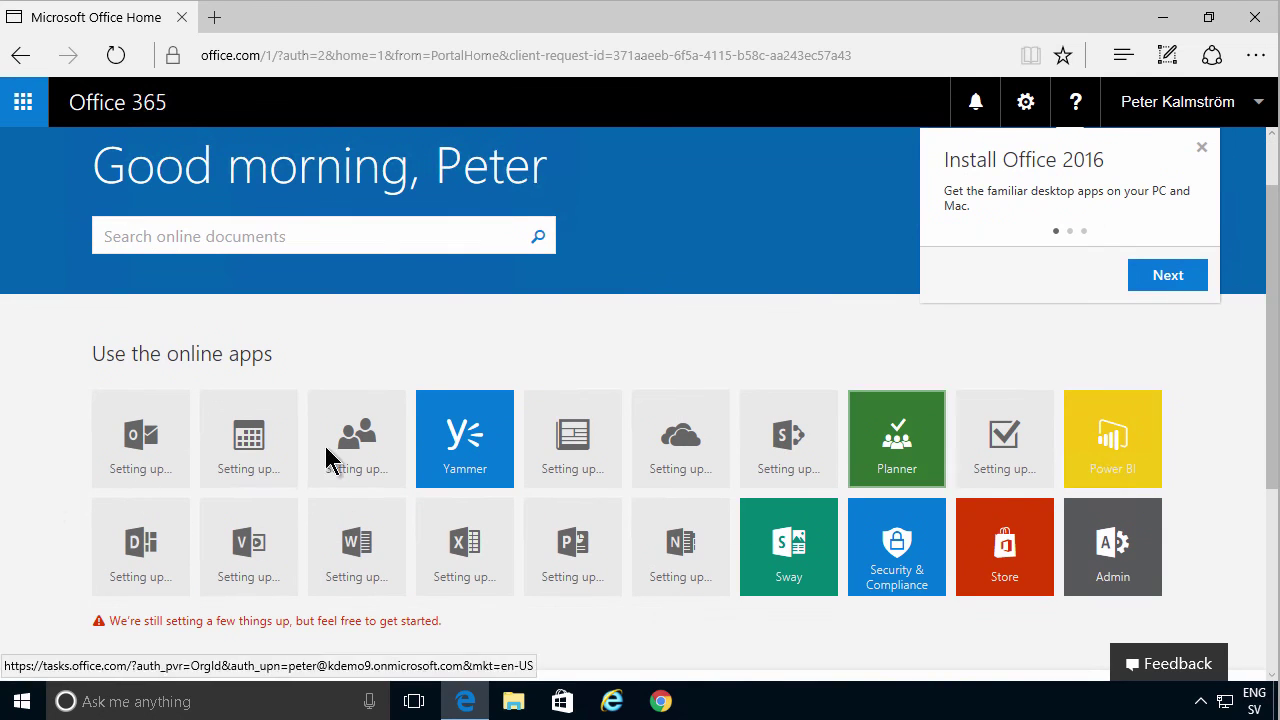
- Reopen the app launcher and open the Admin center from the Admin tile
{"action": "left_click", "coordinate": [34, 112]}
{"action": "scroll", "coordinate": [229, 471], "scroll_direction": "down", "scroll_amount": 2}
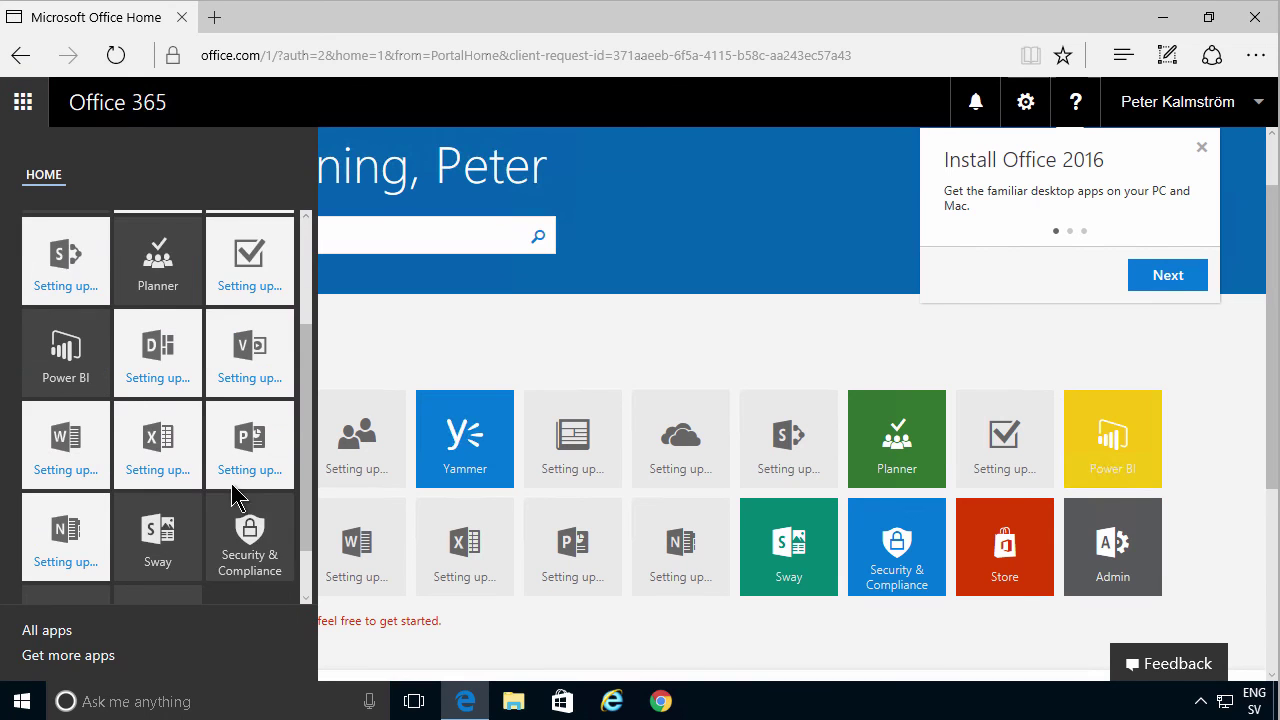
{"action": "scroll", "coordinate": [229, 491], "scroll_direction": "down", "scroll_amount": 1}
{"action": "left_click", "coordinate": [160, 556]}
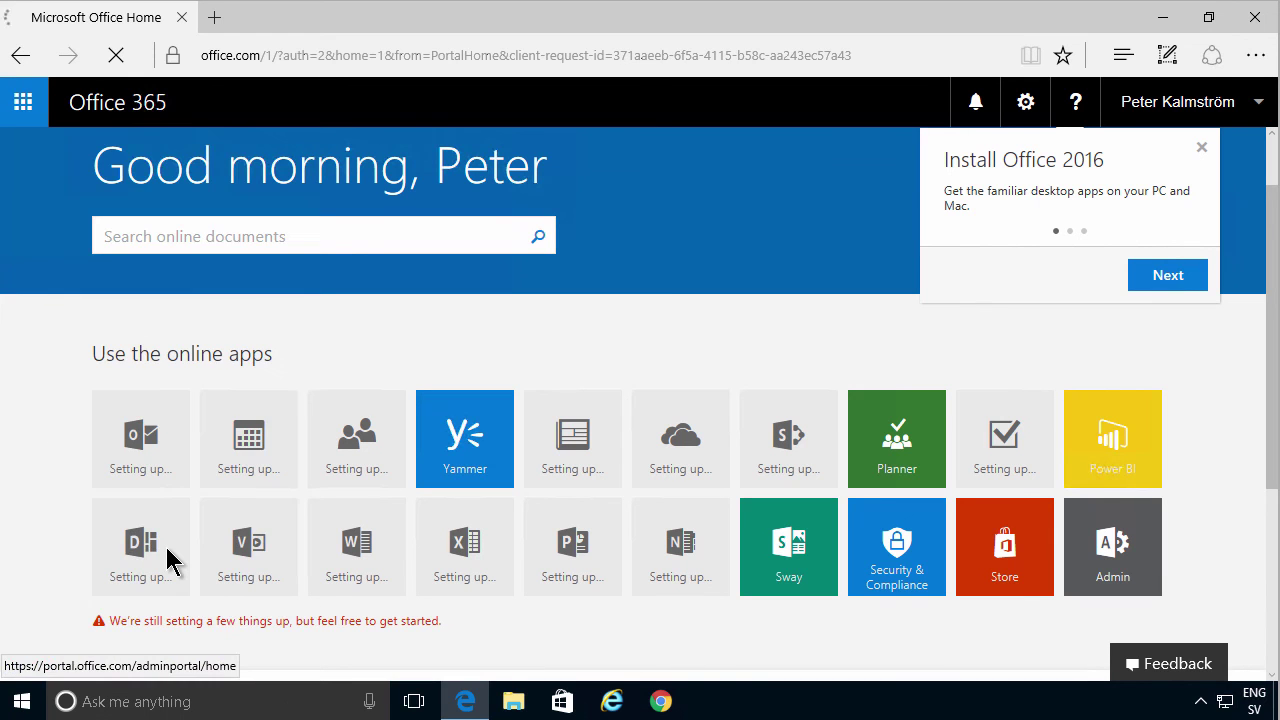